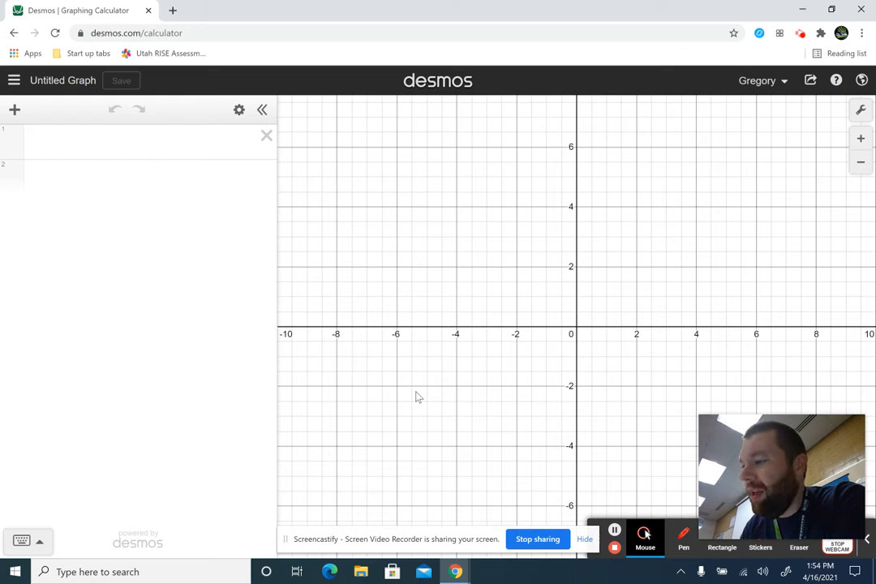
- Add a table to the expression list and rename its first column header to L
left_click(418, 396)
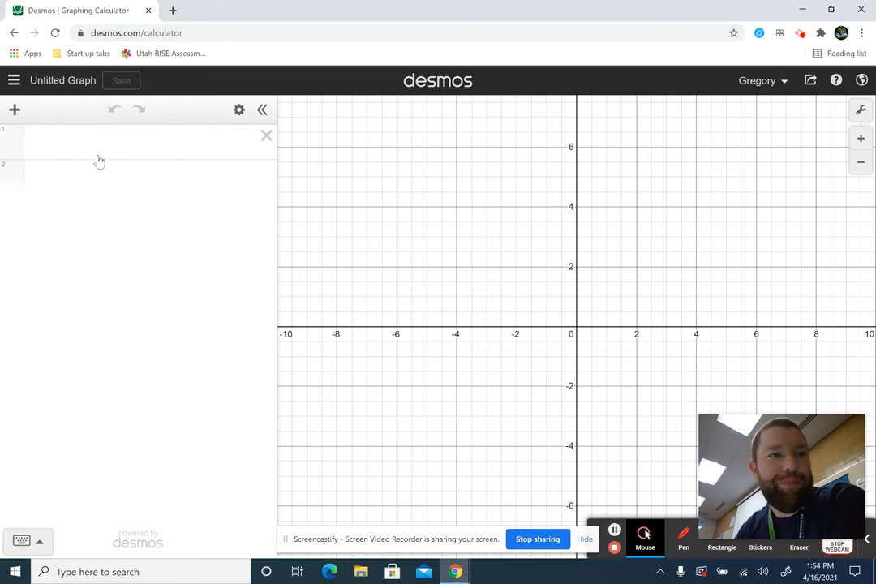
left_click(16, 115)
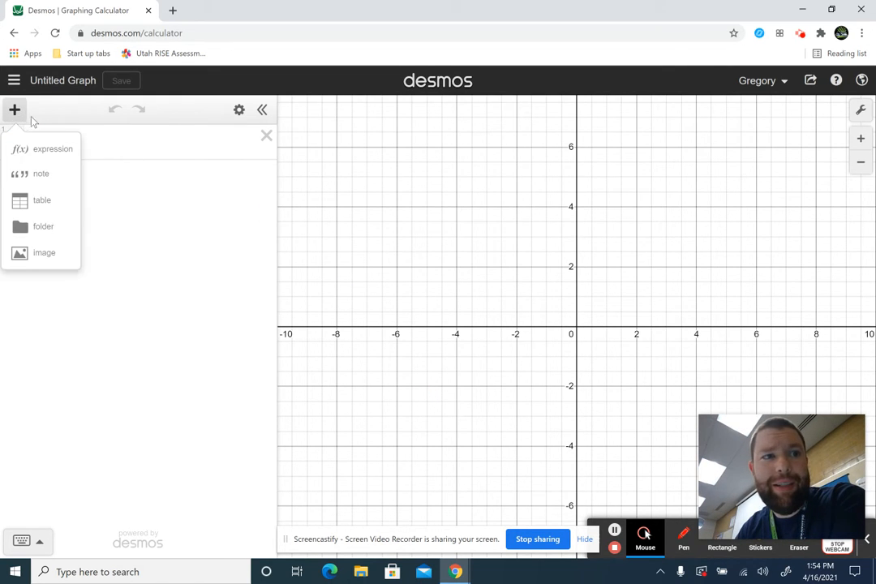
left_click(29, 208)
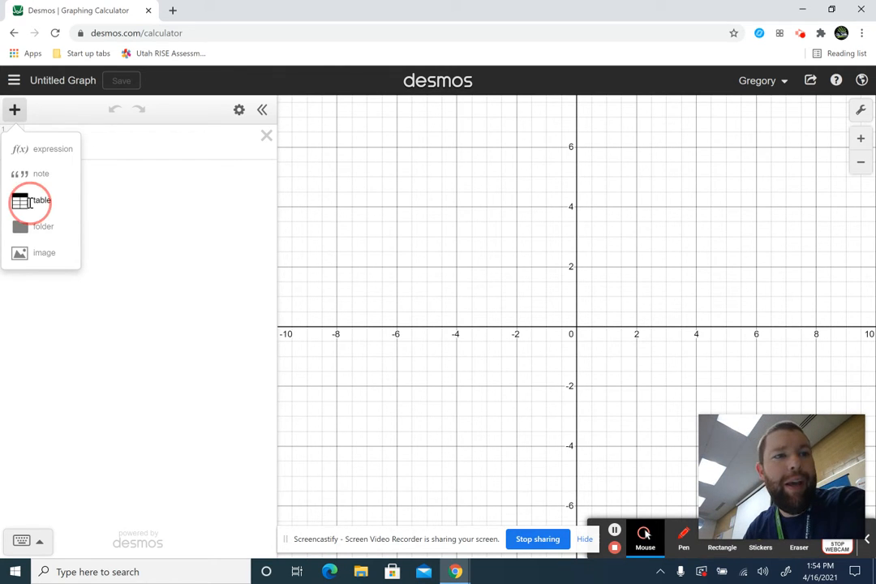
left_click(64, 146)
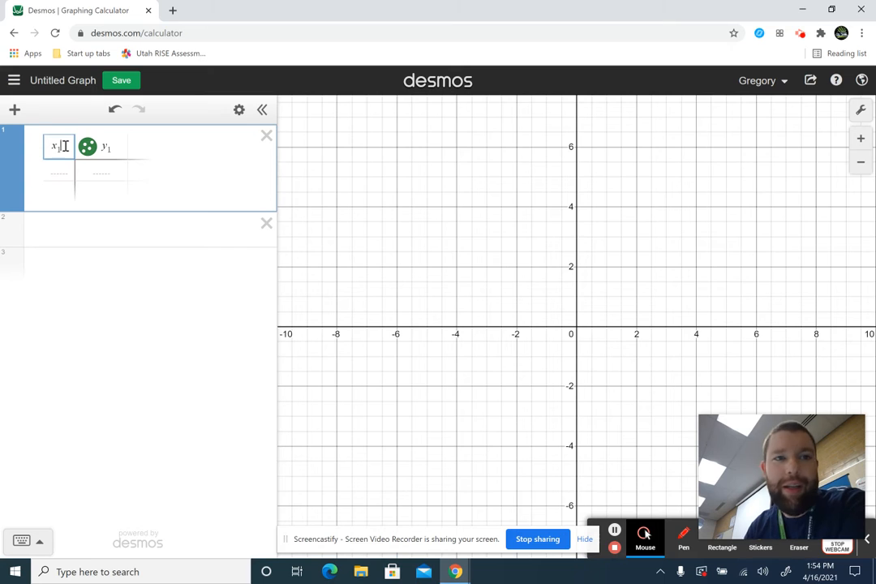
key("BackSpace")
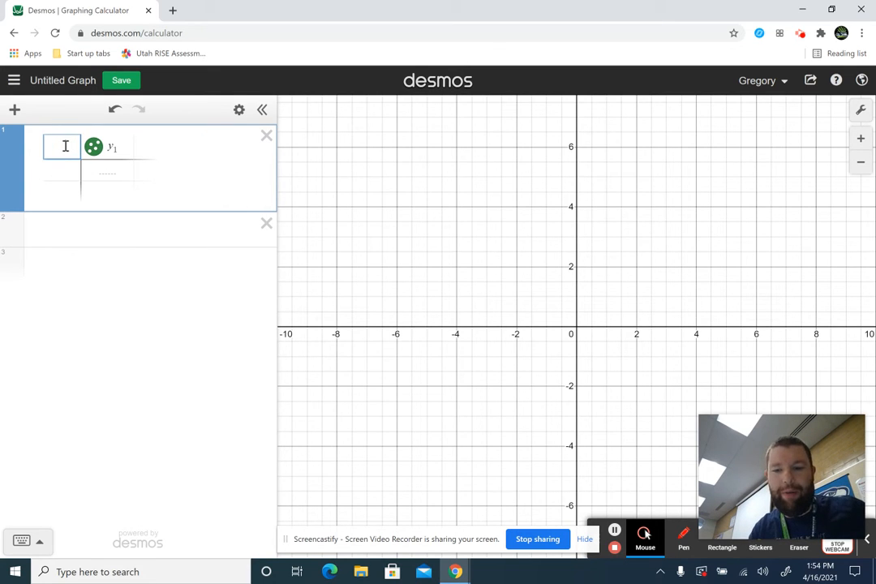
type("L")
- Fill the L column with the values 99, 24, 77, 80, 65, 36, 79, 83, 25, 46 and 77
left_click(66, 169)
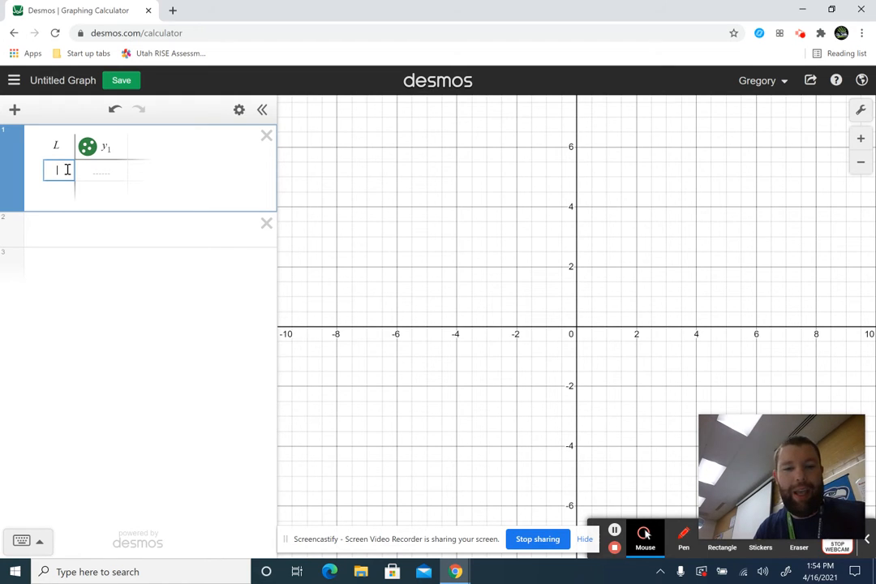
type("99")
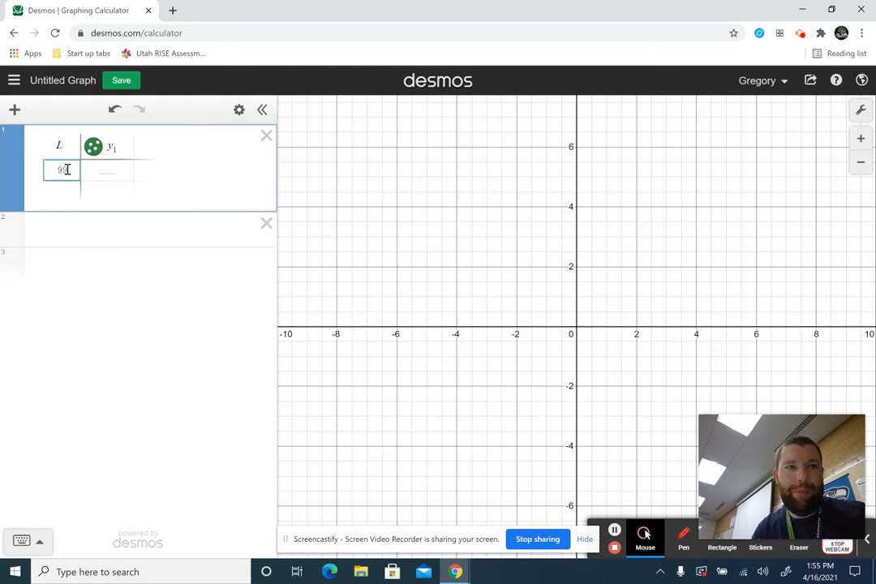
key("Return")
type("24")
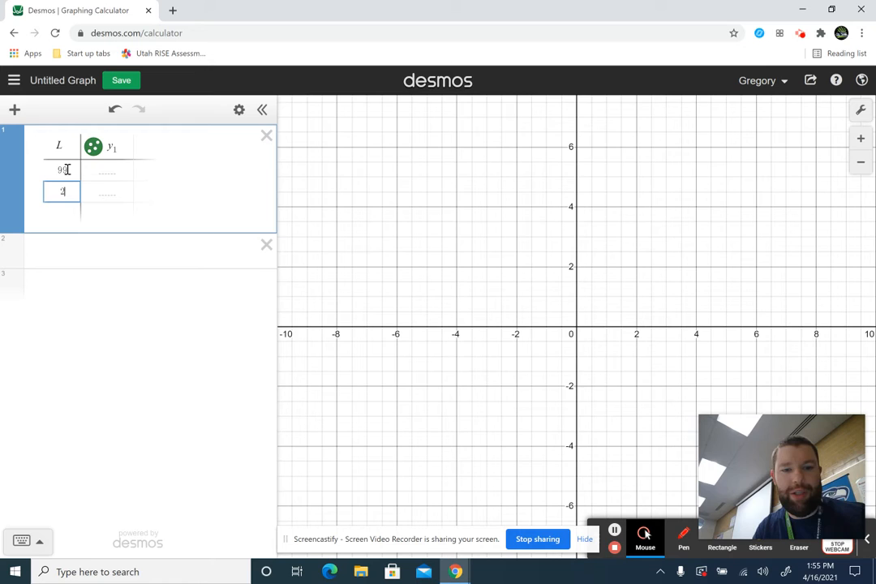
key("Return")
type("77")
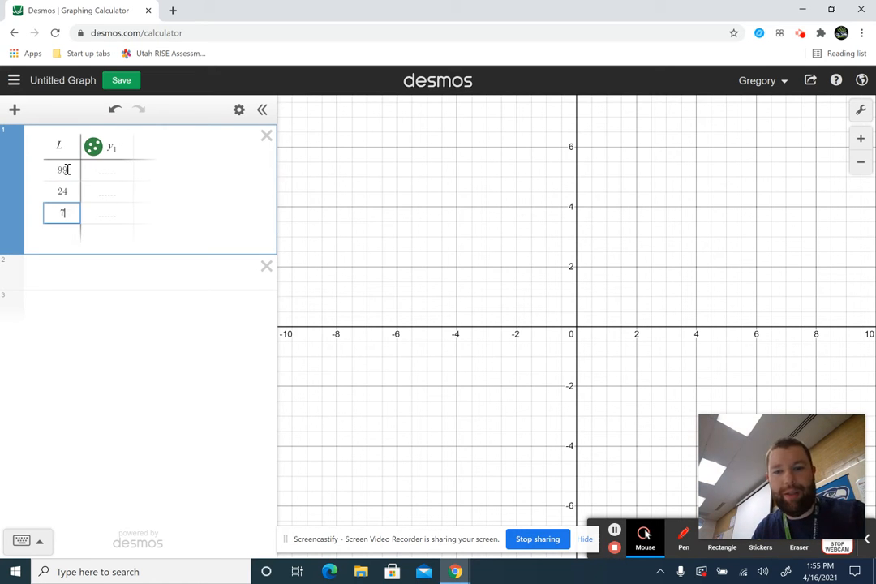
key("Return")
type("80")
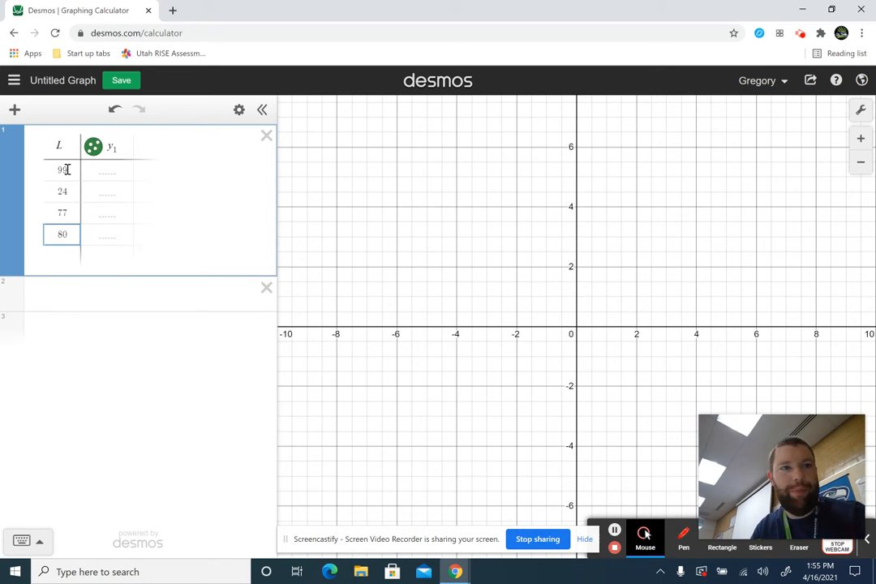
key("Return")
type("65")
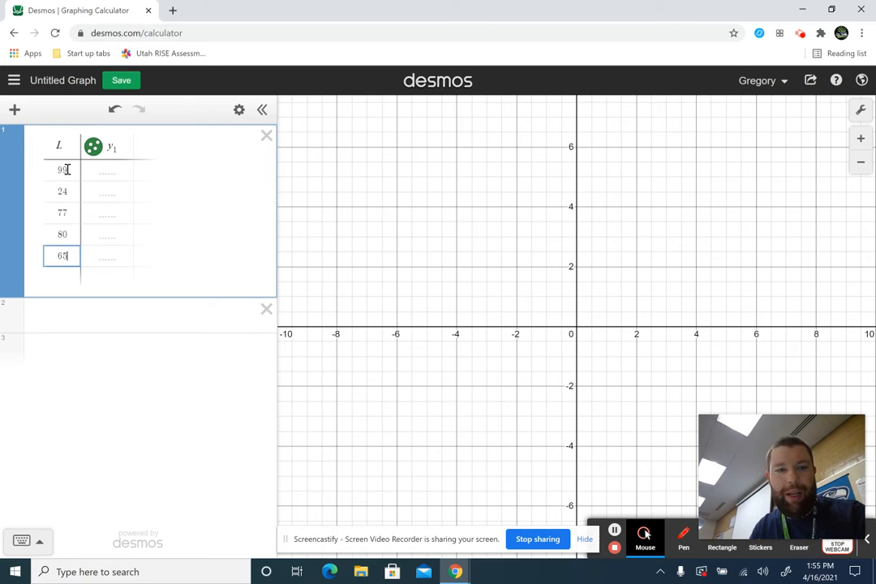
key("Return")
type("36")
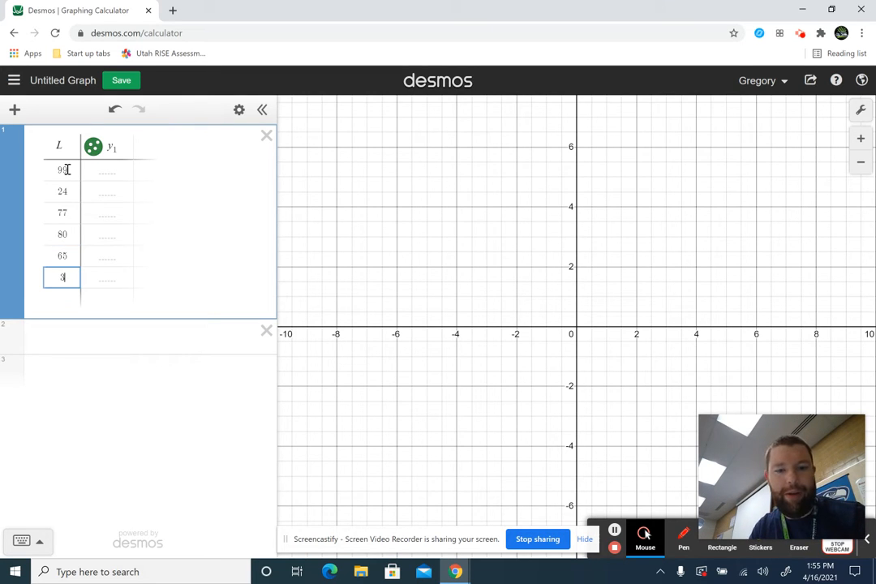
key("Return")
type("79")
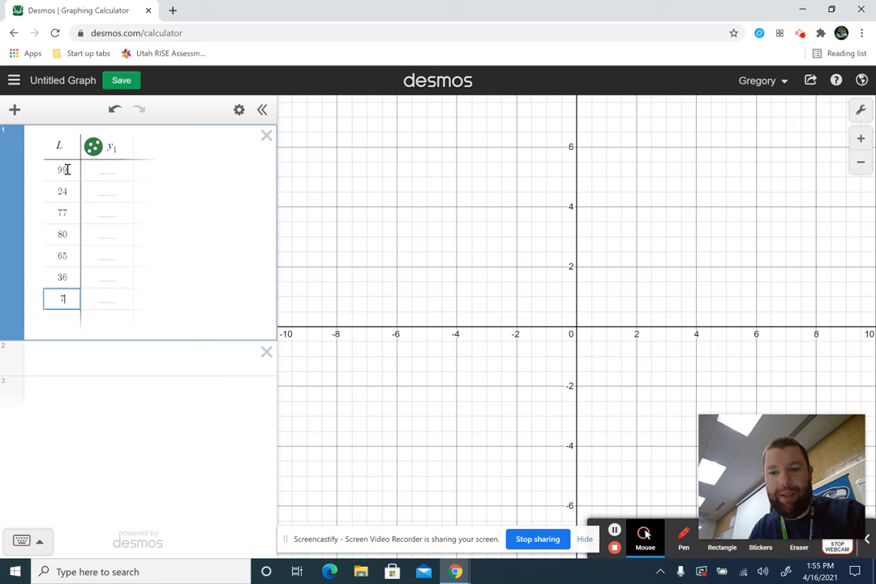
key("Return")
type("83")
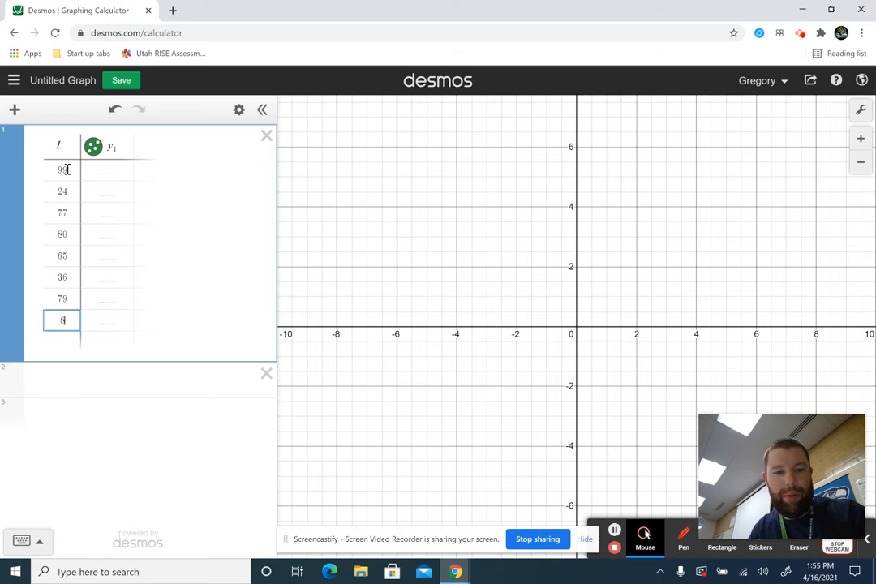
key("Return")
type("25")
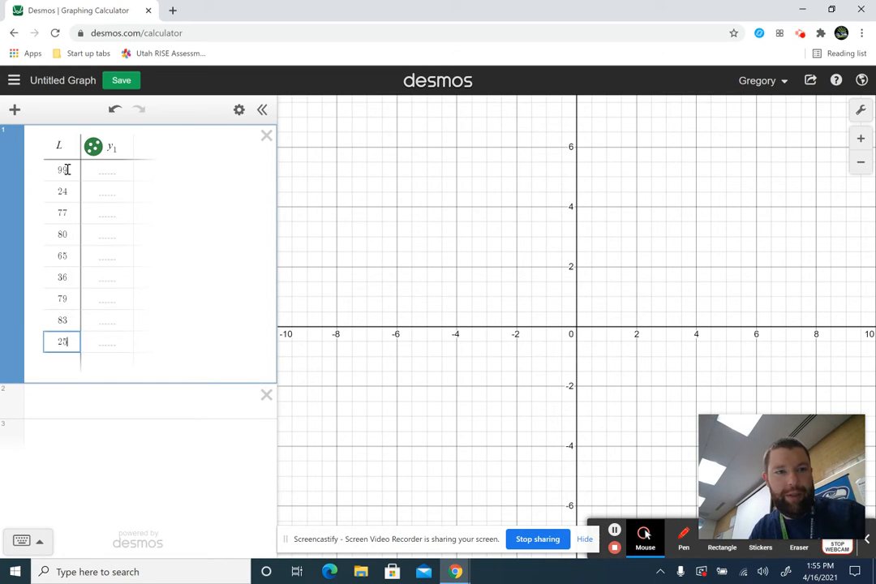
key("Return")
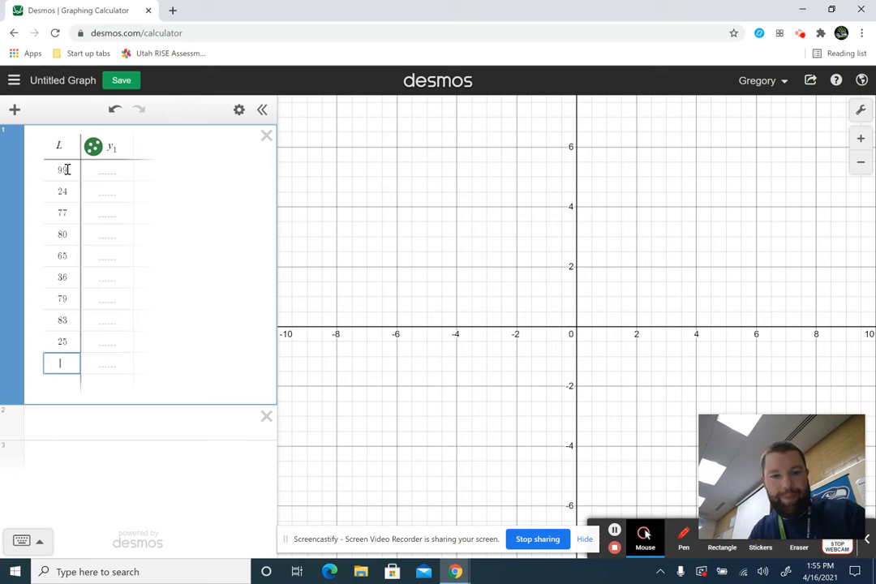
type("46")
key("Return")
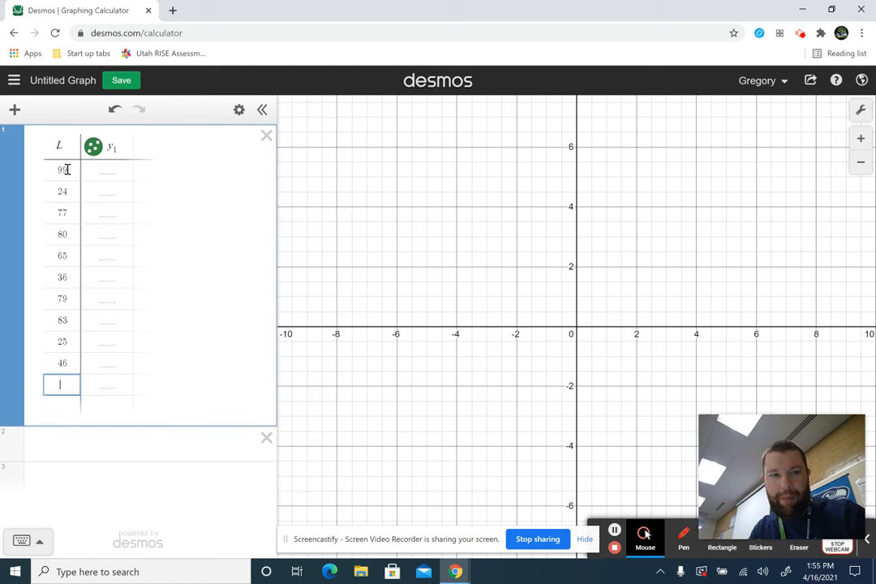
type("77")
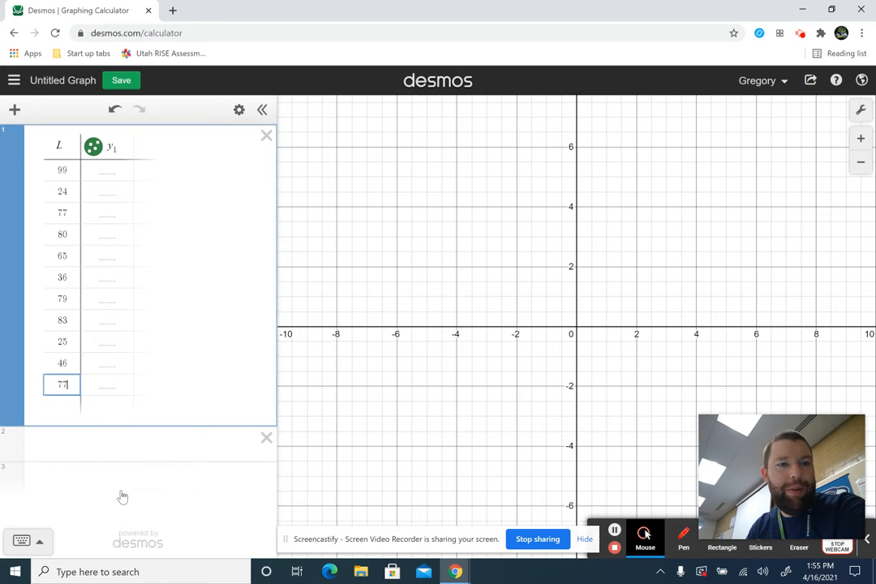
- Calculate the mean of the data list with mean(L) in the expression line below the table
left_click(66, 443)
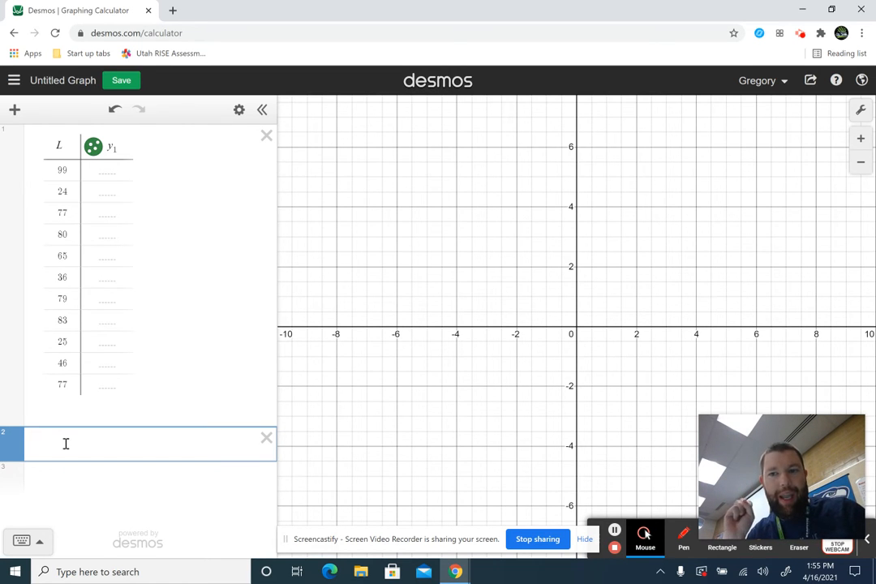
type("me")
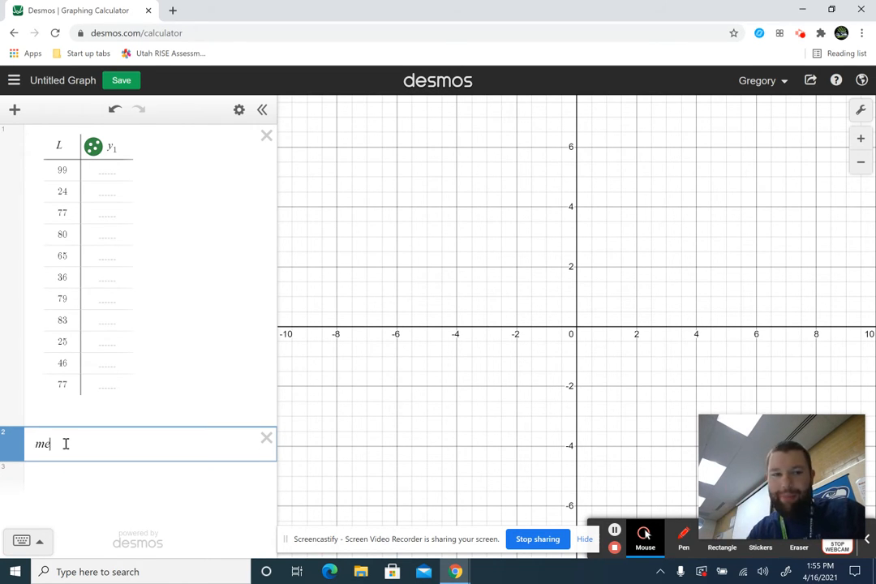
type("an(L")
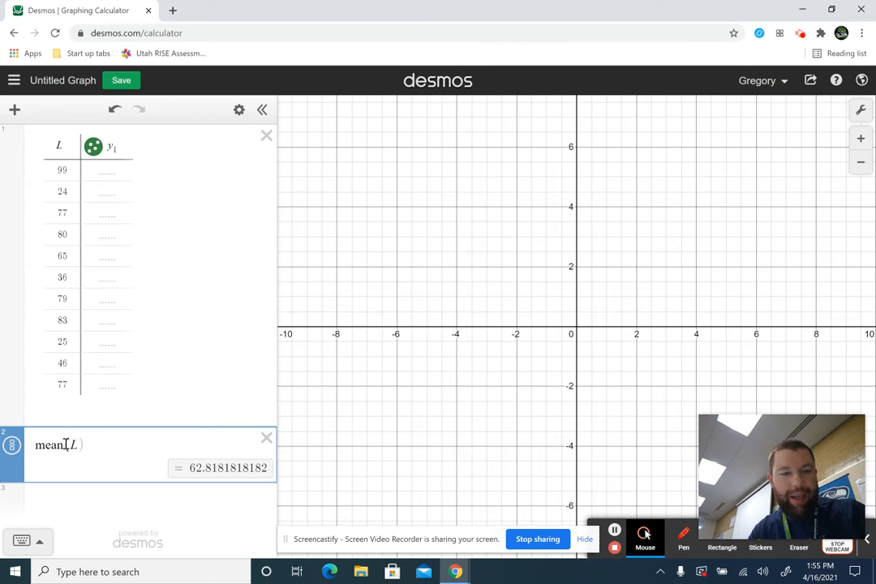
type(")")
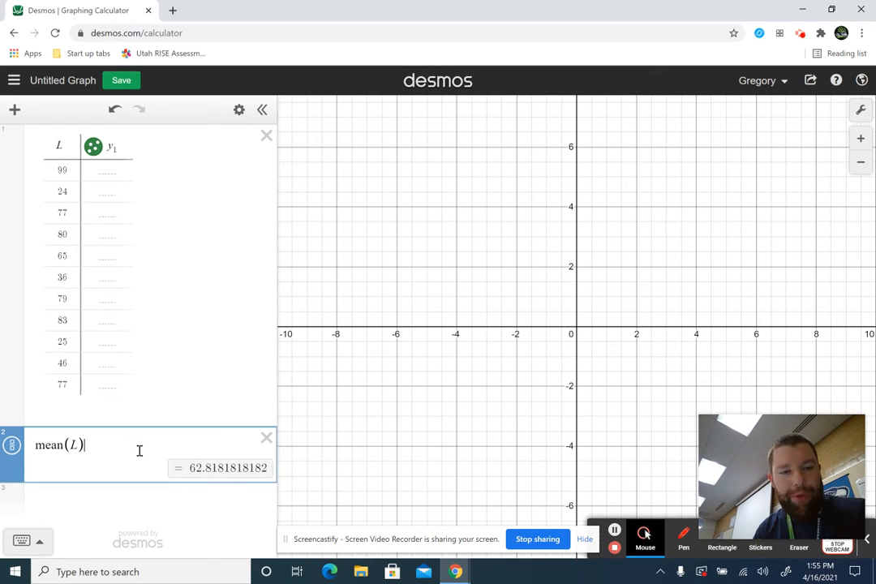
- Add an empty expression line below the mean and examine the statistics functions offered by the on-screen keypad
left_click(87, 502)
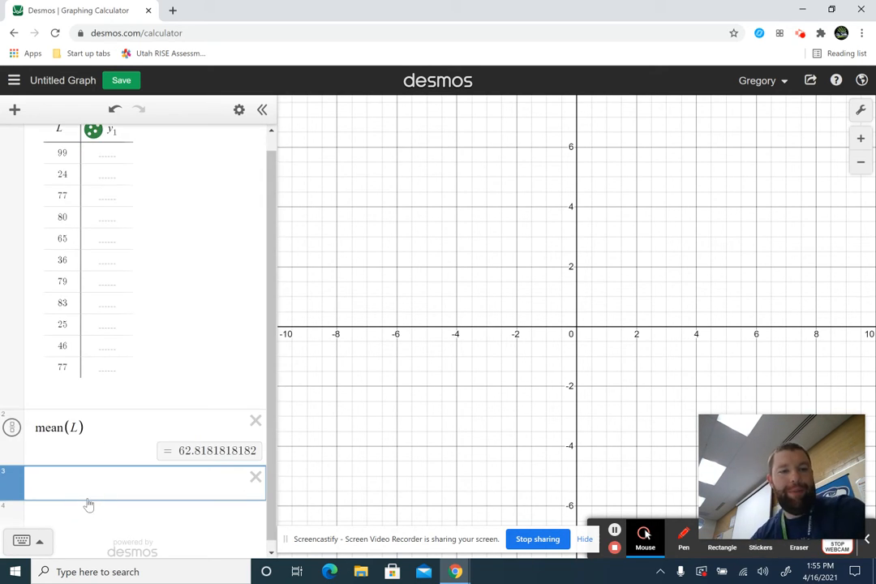
left_click(39, 543)
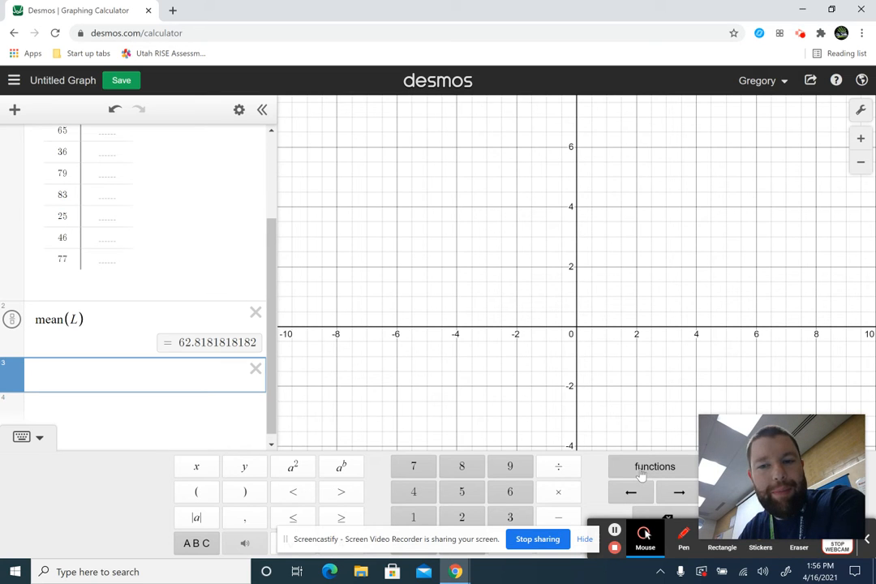
left_click(41, 438)
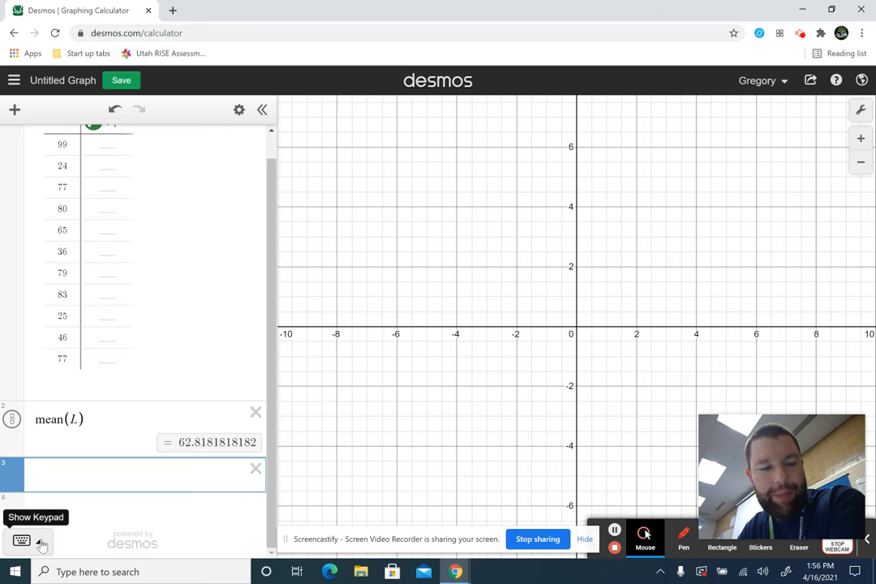
left_click(40, 541)
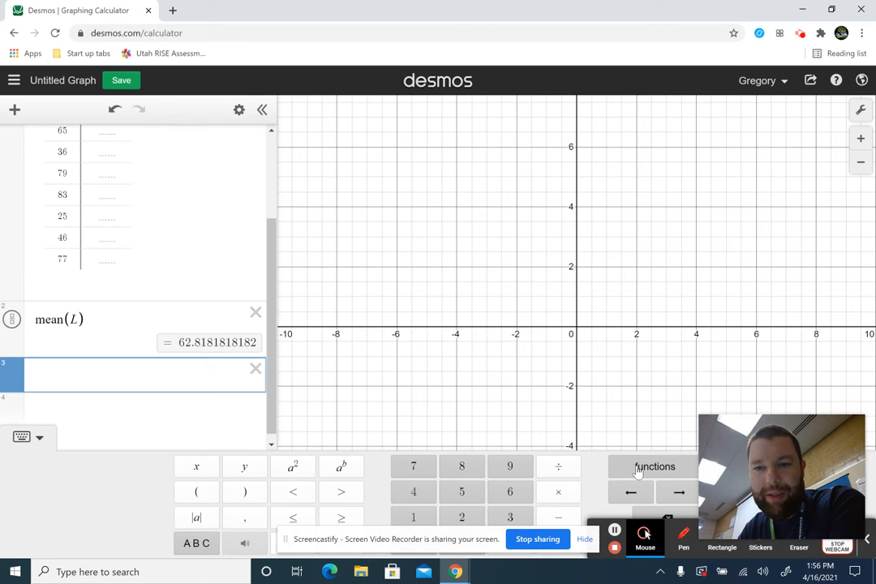
left_click(640, 468)
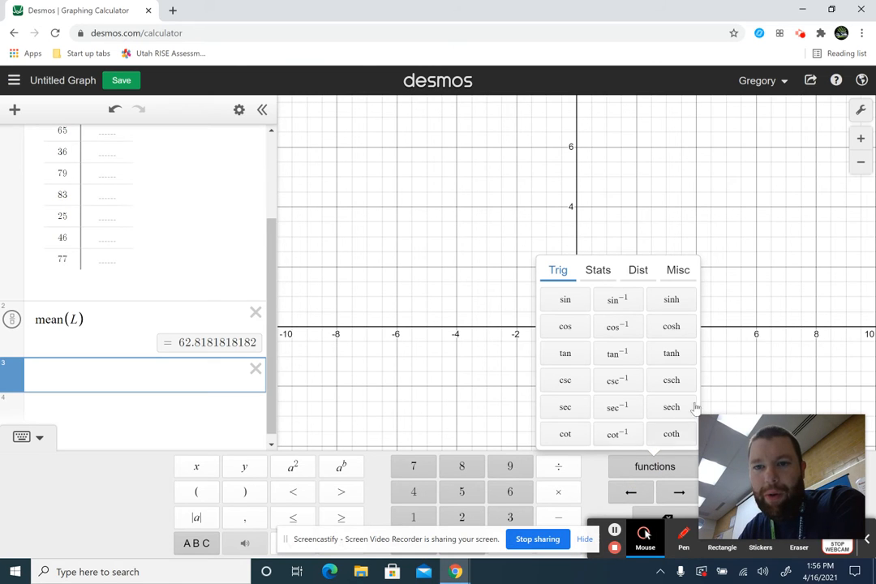
left_click(596, 276)
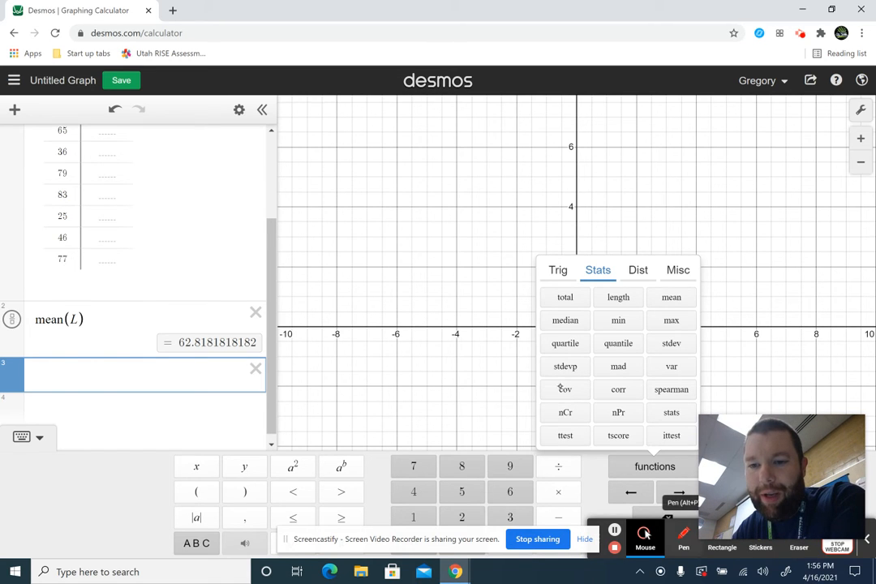
key("alt+p")
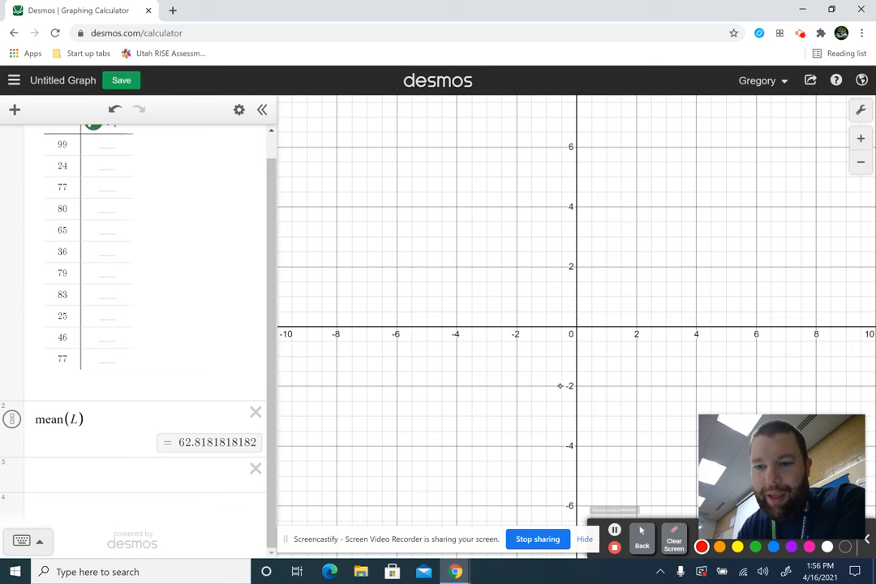
left_click(641, 538)
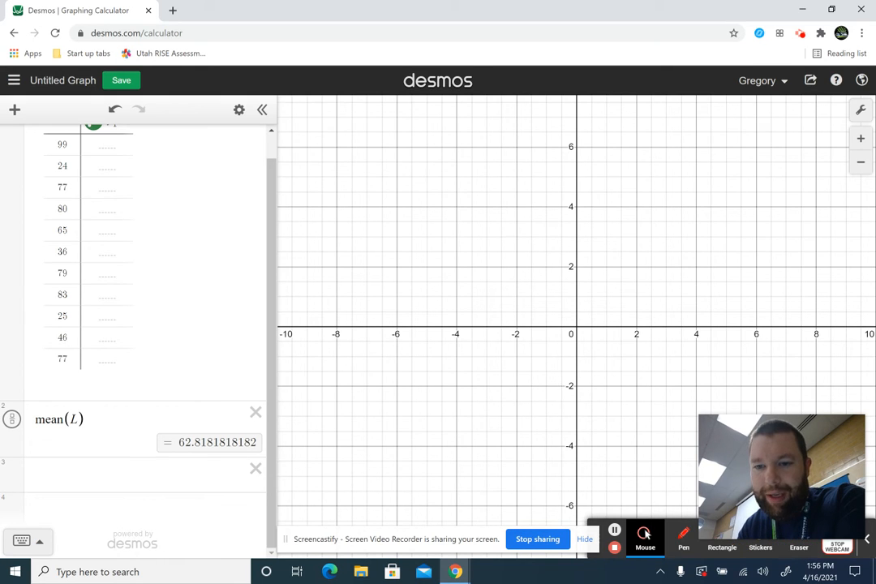
- Calculate the population standard deviation of the data list with stdevp(L) in the empty expression line below the mean
left_click(22, 540)
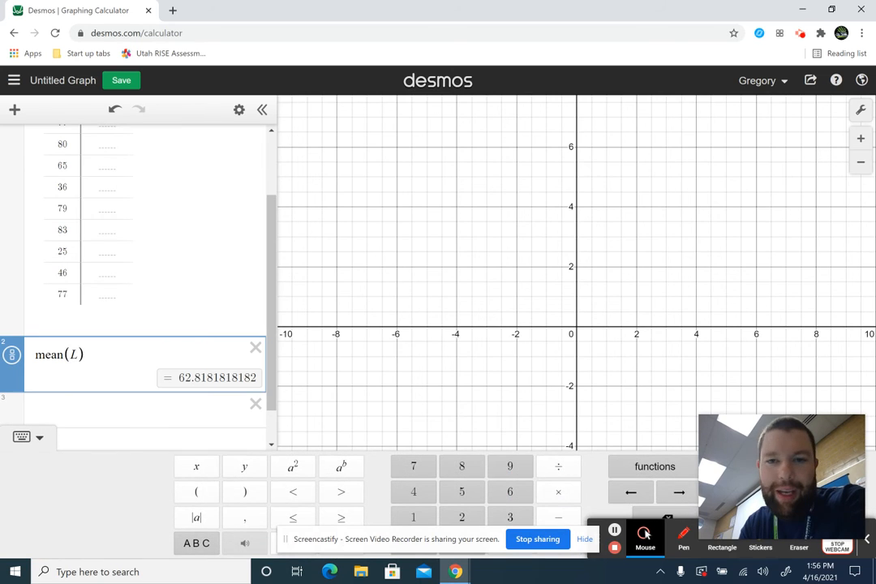
left_click(653, 464)
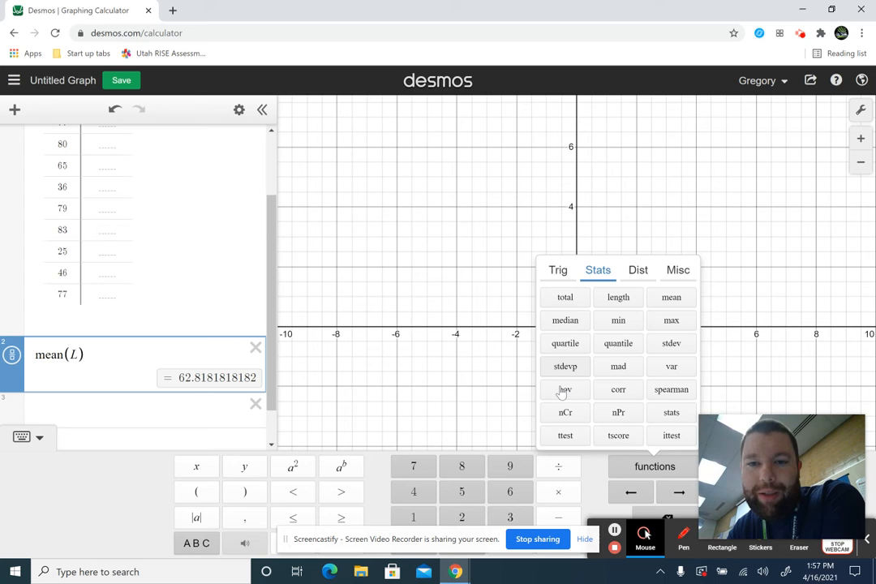
left_click(92, 406)
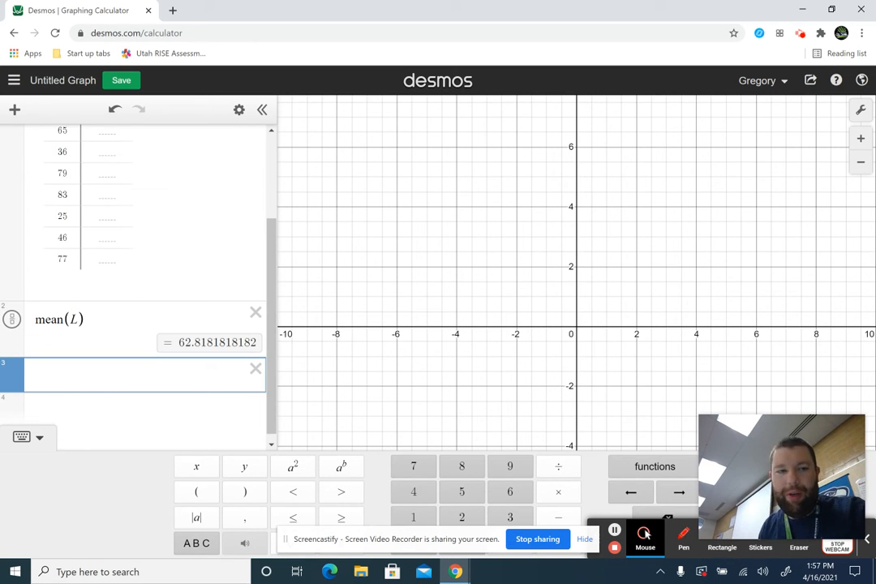
left_click(647, 469)
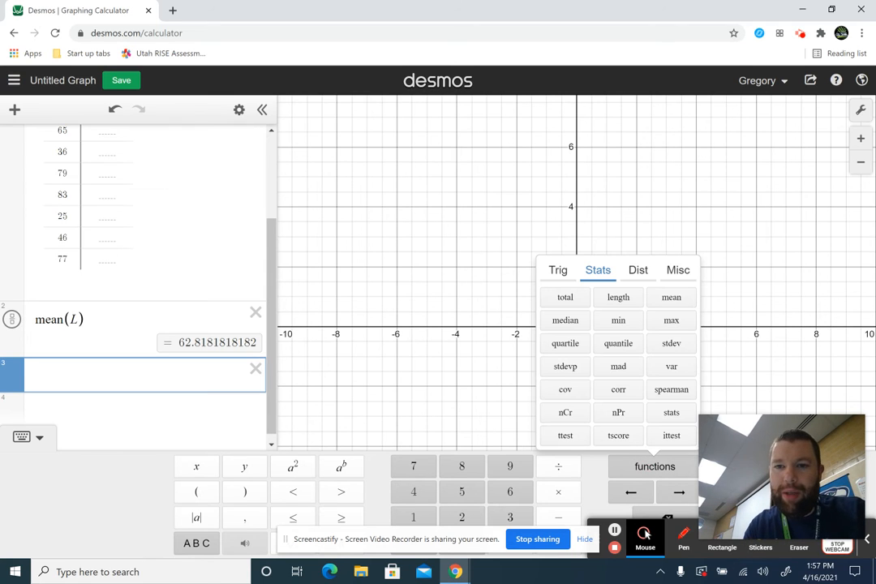
left_click(565, 365)
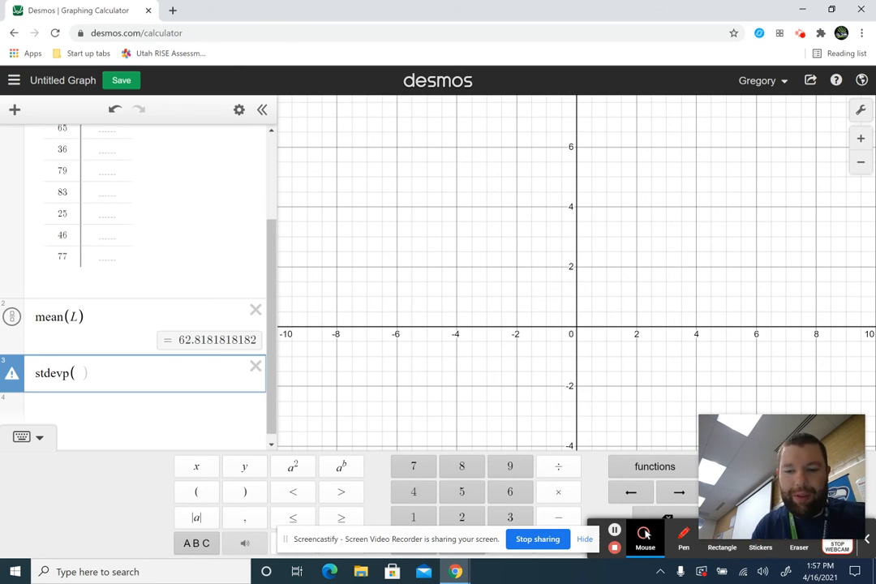
type("L")
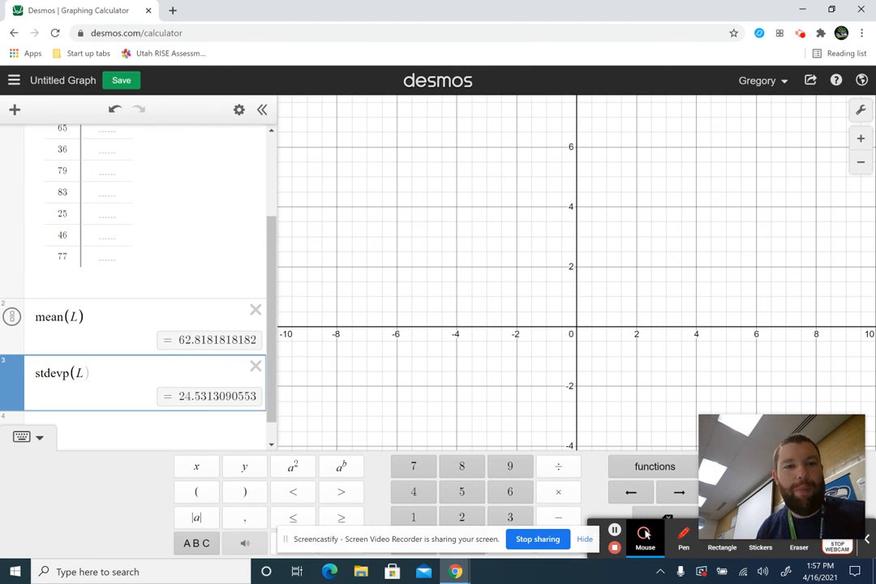
- Annotate the results with a red circle around the standard deviation and a handwritten + -24.53 pointing to the mean, and clear the drawing
left_click(683, 535)
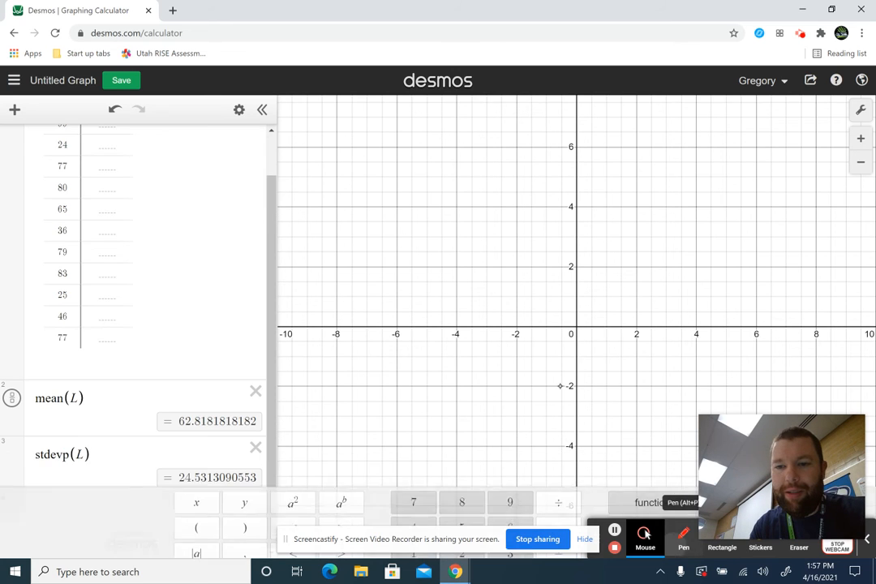
mouse_move(208, 484)
left_mouse_down()
mouse_move(206, 472)
mouse_move(176, 471)
mouse_move(184, 493)
mouse_move(209, 480)
left_mouse_up()
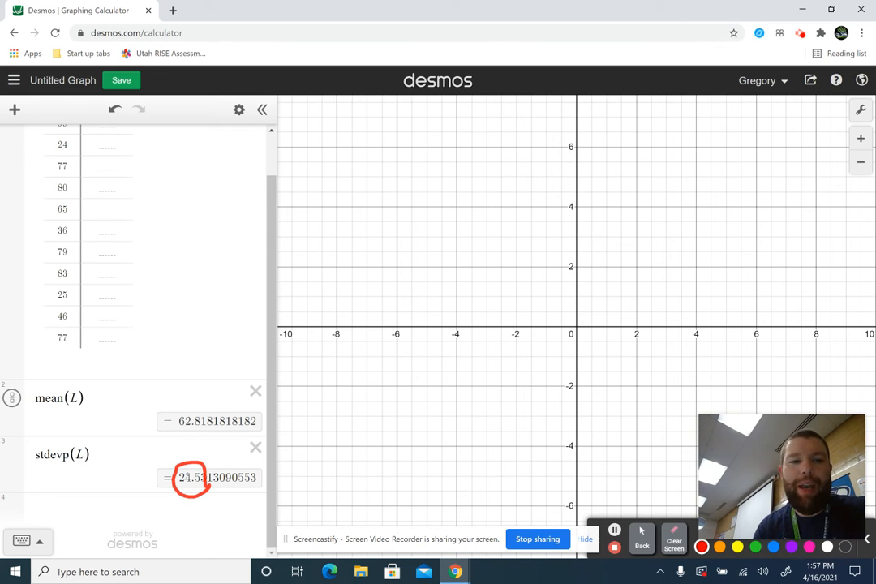
mouse_move(167, 345)
left_mouse_down()
mouse_move(166, 369)
mouse_move(176, 354)
mouse_move(223, 366)
mouse_move(232, 335)
mouse_move(220, 360)
mouse_move(236, 357)
left_mouse_up()
left_click_drag(231, 334, 232, 375)
mouse_move(256, 340)
left_mouse_down()
mouse_move(241, 371)
mouse_move(271, 355)
mouse_move(262, 372)
mouse_move(184, 409)
mouse_move(204, 405)
left_mouse_up()
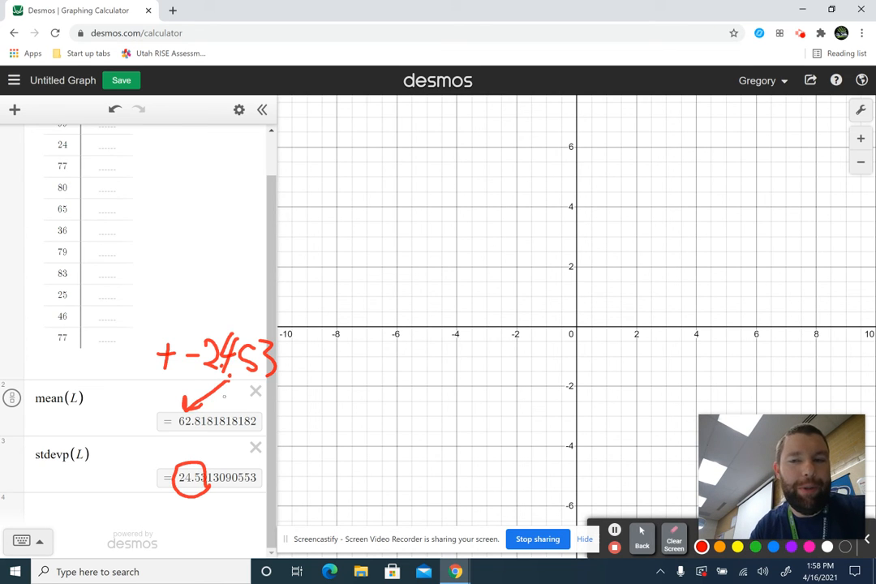
mouse_move(231, 372)
left_mouse_down()
mouse_move(266, 347)
mouse_move(230, 373)
left_mouse_up()
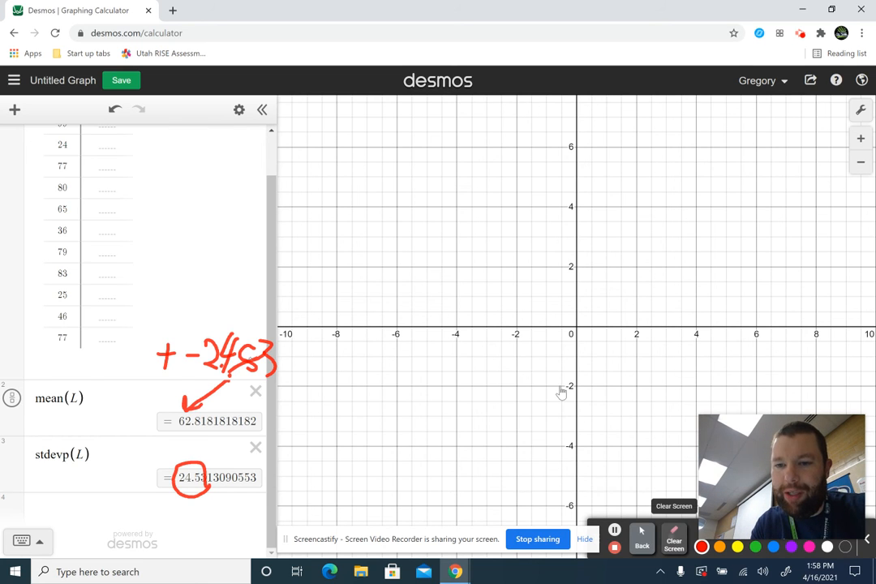
left_click(674, 541)
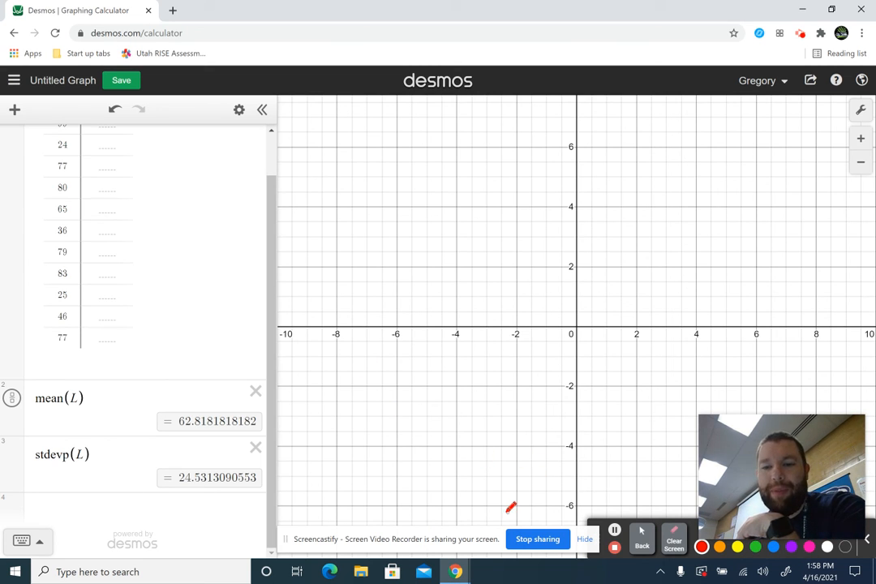
left_click(641, 538)
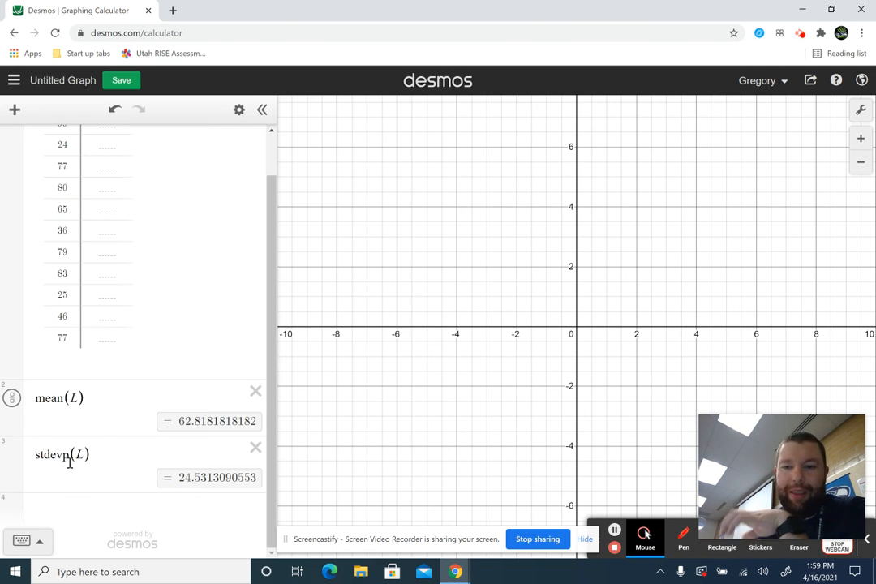
- Mark the stdevp(L) expression with a red circle, an arrow at its argument and a handwritten L, and clear the drawing
left_click(683, 535)
mouse_move(60, 444)
left_mouse_down()
mouse_move(16, 468)
mouse_move(77, 431)
left_mouse_up()
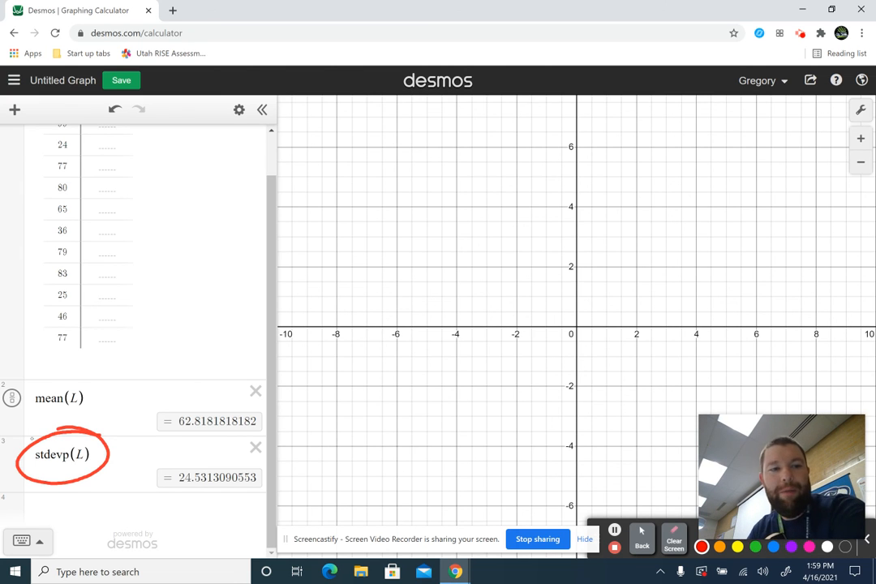
mouse_move(91, 499)
left_mouse_down()
mouse_move(80, 459)
mouse_move(70, 477)
mouse_move(90, 471)
left_mouse_up()
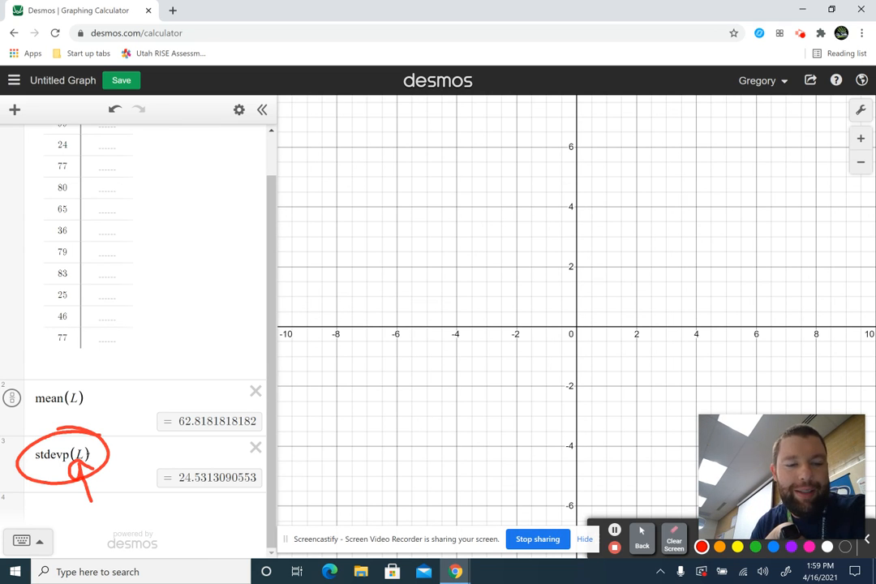
left_click_drag(118, 489, 138, 503)
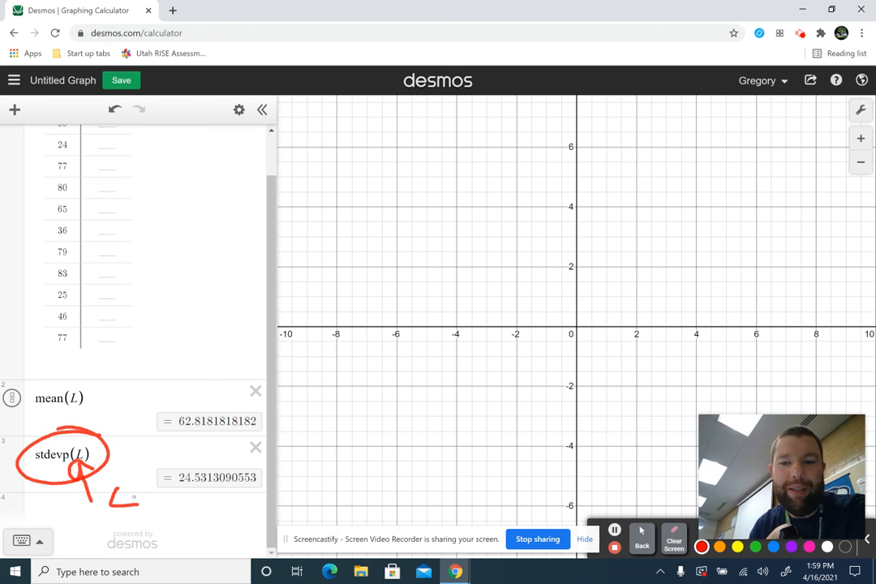
left_click(674, 539)
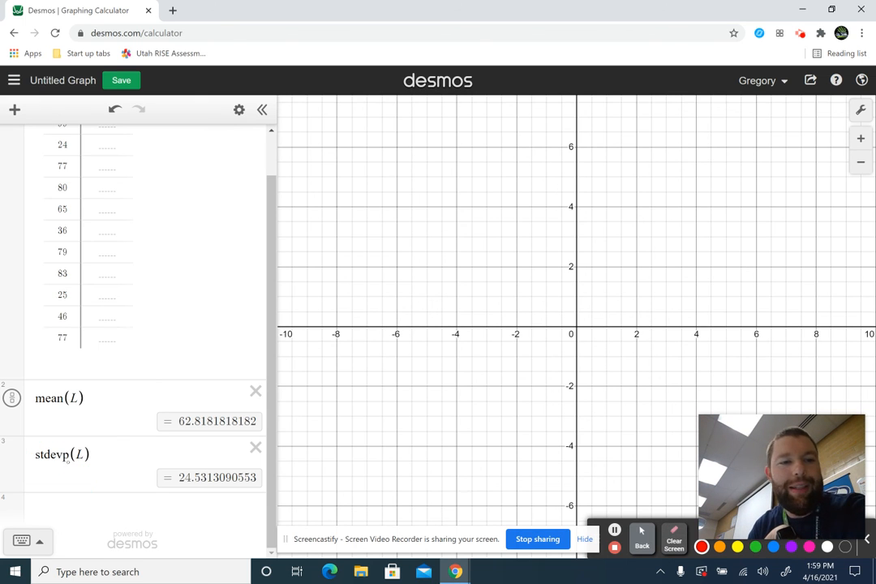